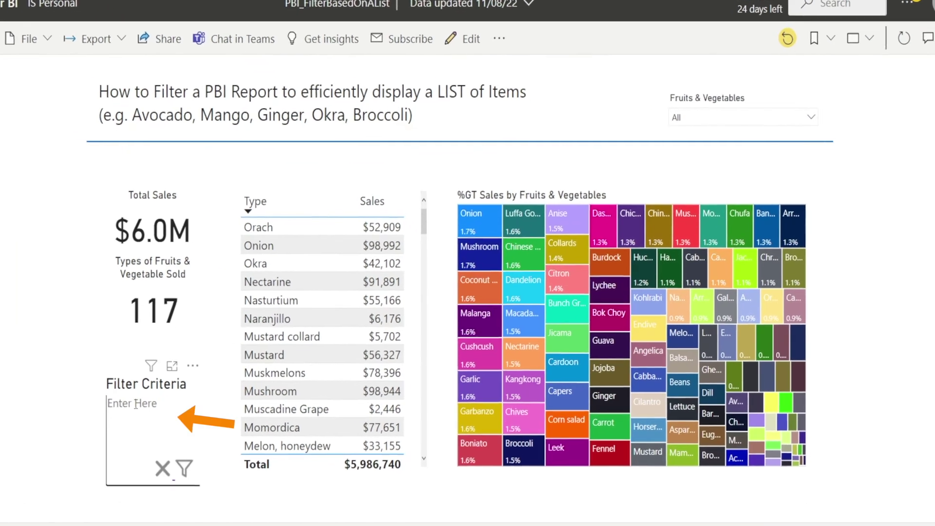
Paste and apply the Avocado, Mango, Ginger, Okra, Broccoli list in Filter Criteria, then clear it.
{"action": "left_click", "coordinate": [208, 432]}
{"action": "type", "text": "Avocado Mango Ginger Okra Broccoli"}
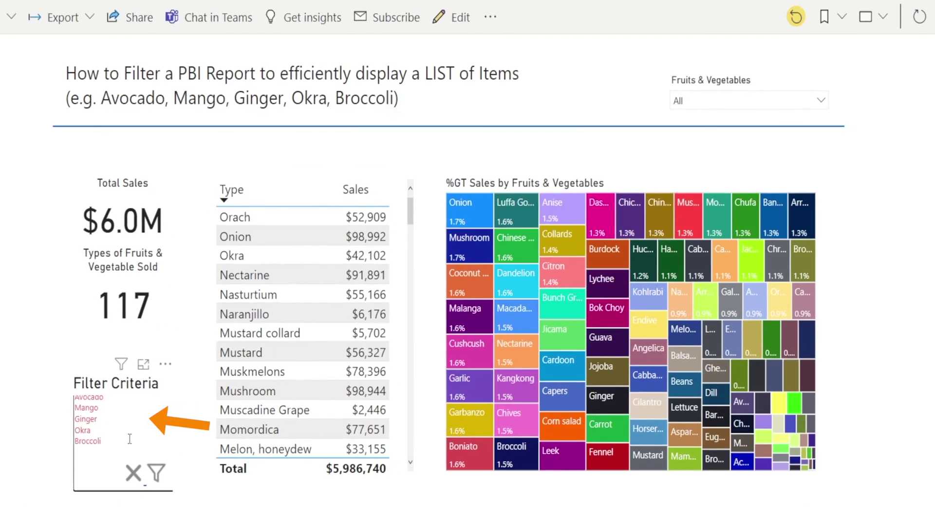
{"action": "left_click", "coordinate": [156, 475]}
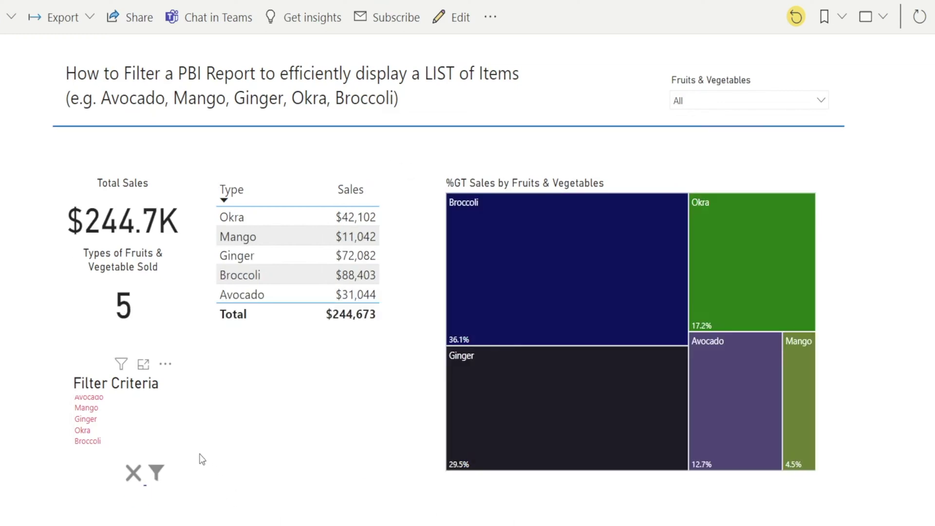
{"action": "left_click", "coordinate": [132, 482]}
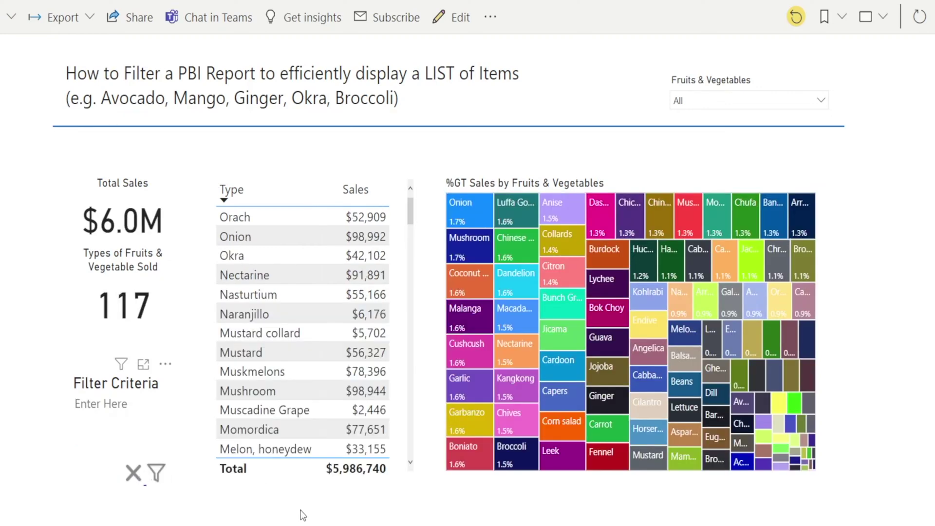
{"action": "left_click", "coordinate": [111, 411]}
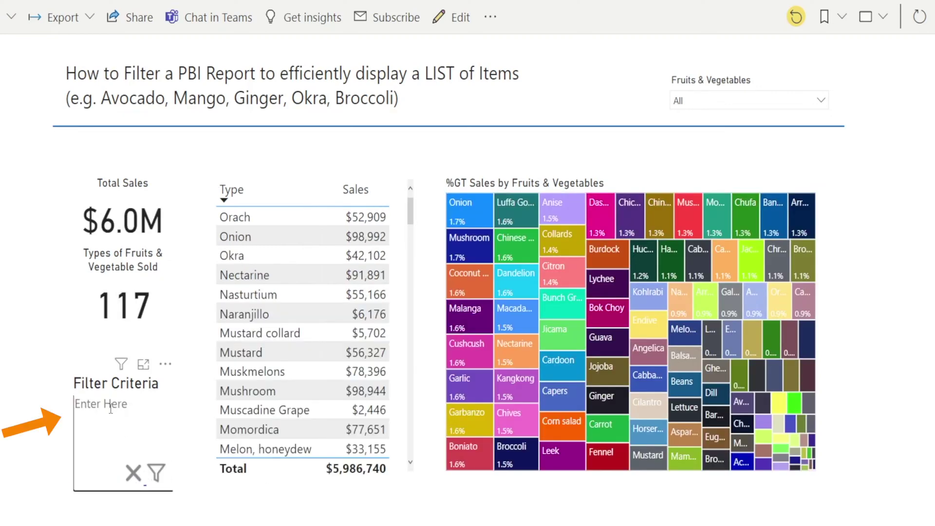
{"action": "key", "text": "ctrl+v"}
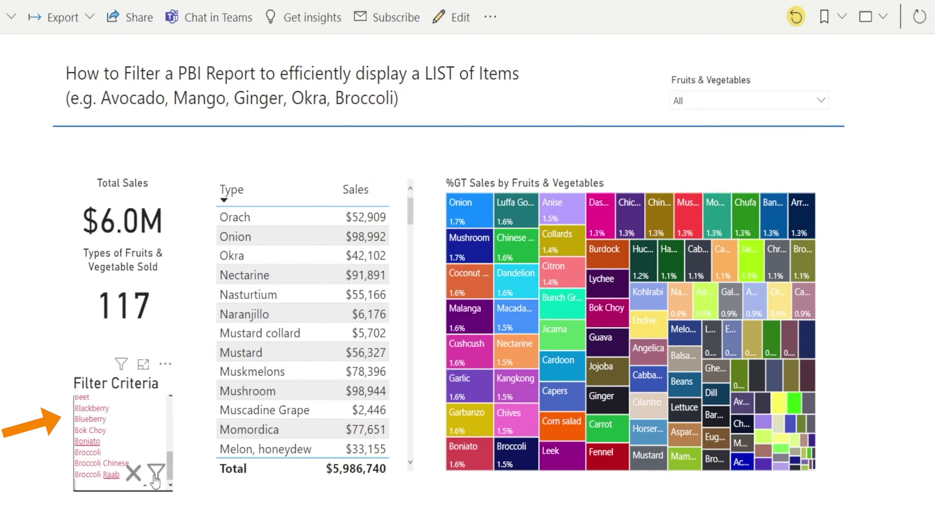
{"action": "left_click", "coordinate": [156, 472]}
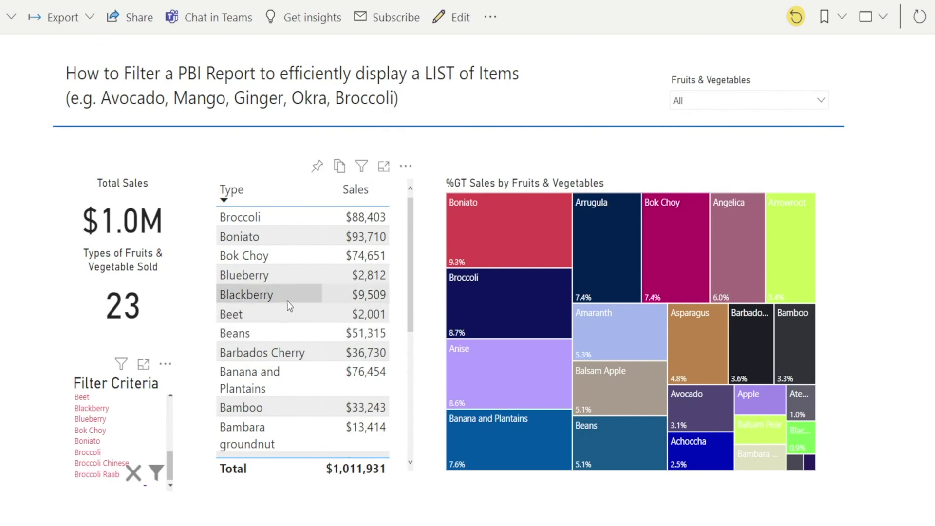
{"action": "scroll", "coordinate": [286, 304], "scroll_direction": "down", "scroll_amount": 5}
{"action": "scroll", "coordinate": [286, 302], "scroll_direction": "up", "scroll_amount": 5}
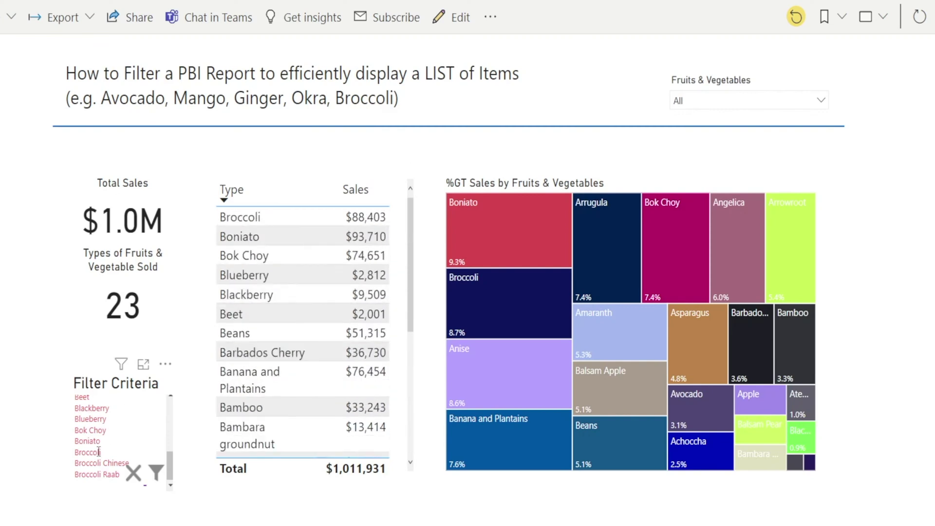
{"action": "scroll", "coordinate": [100, 446], "scroll_direction": "up", "scroll_amount": 5}
{"action": "scroll", "coordinate": [101, 443], "scroll_direction": "down", "scroll_amount": 5}
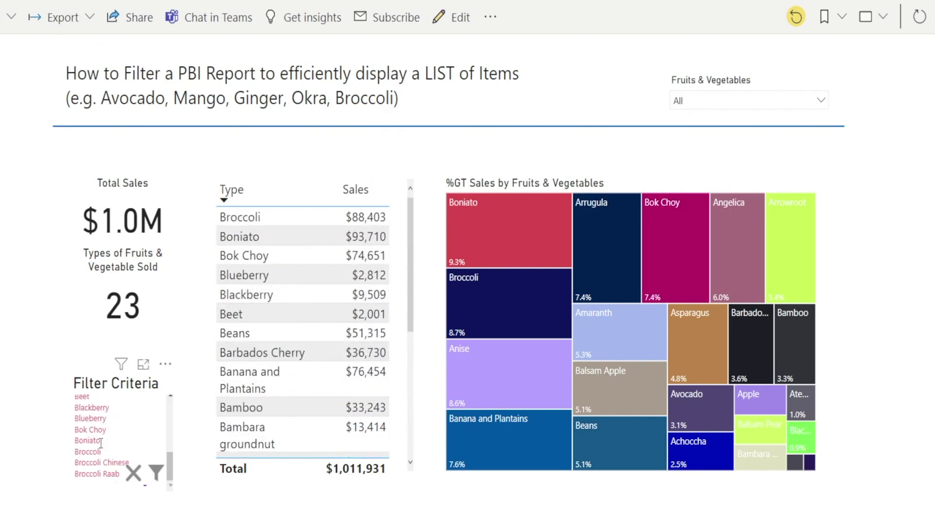
{"action": "scroll", "coordinate": [100, 443], "scroll_direction": "up", "scroll_amount": 5}
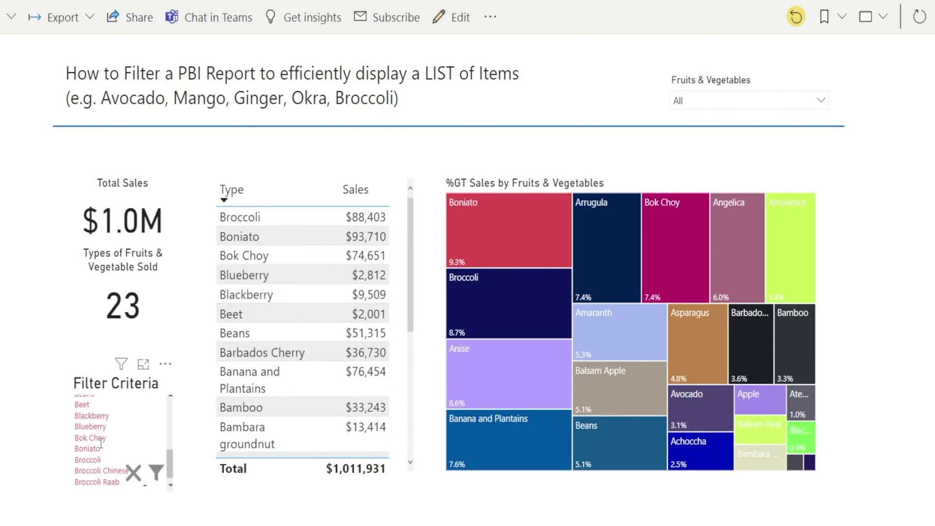
{"action": "left_click", "coordinate": [132, 475]}
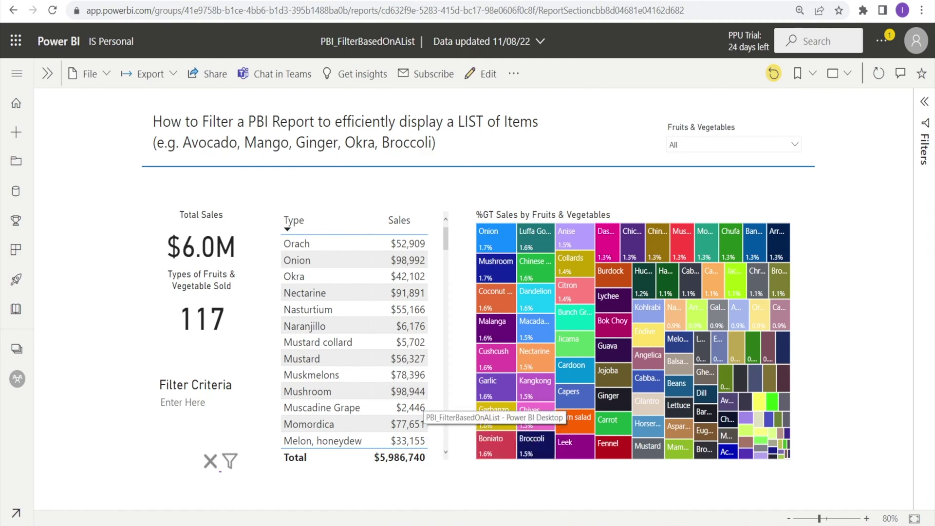
In Power BI Desktop, select the Filter Criteria visual and expand the Visualizations pane.
{"action": "left_click", "coordinate": [494, 468]}
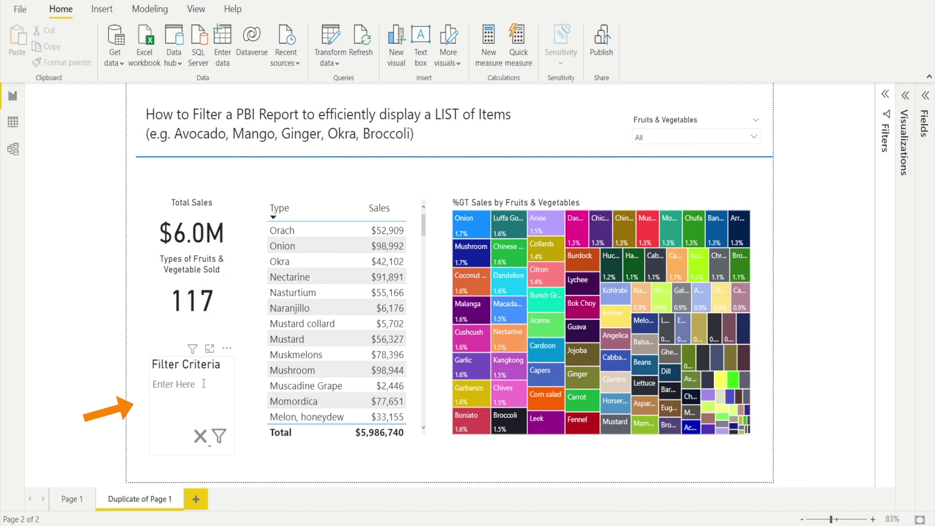
{"action": "left_click", "coordinate": [187, 407]}
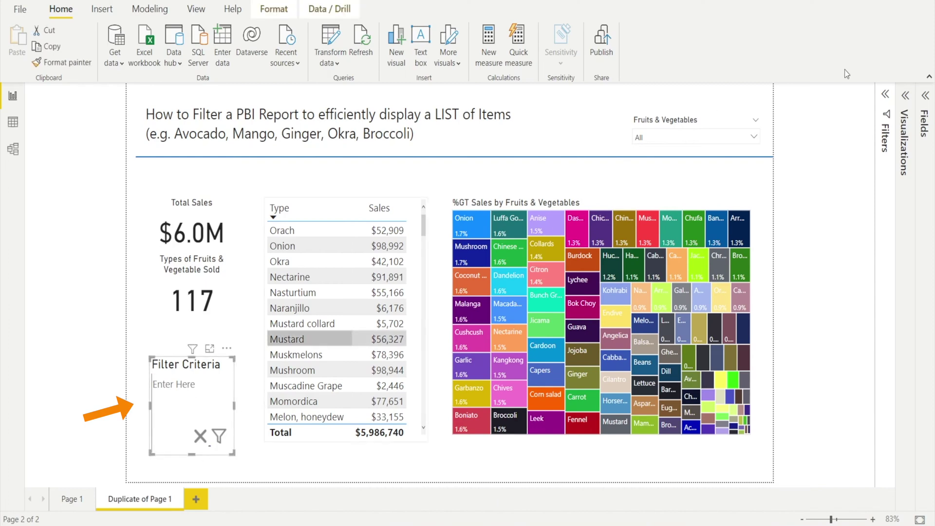
{"action": "left_click", "coordinate": [906, 97]}
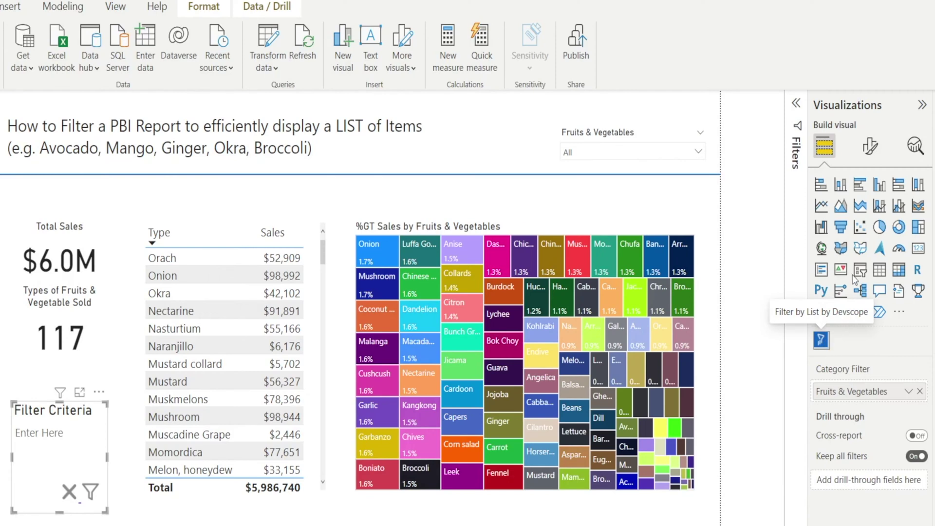
Add Filter by List from AppSource via a 'List' search, dismiss the prompt, and delete the old visual.
{"action": "left_click", "coordinate": [900, 322]}
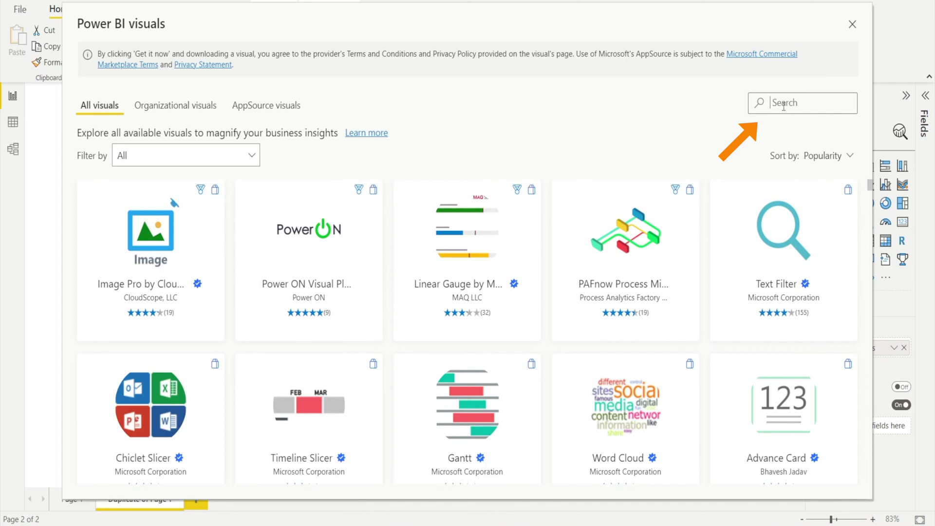
{"action": "type", "text": "List"}
{"action": "mouse_move", "coordinate": [282, 310]}
{"action": "left_click", "coordinate": [290, 308]}
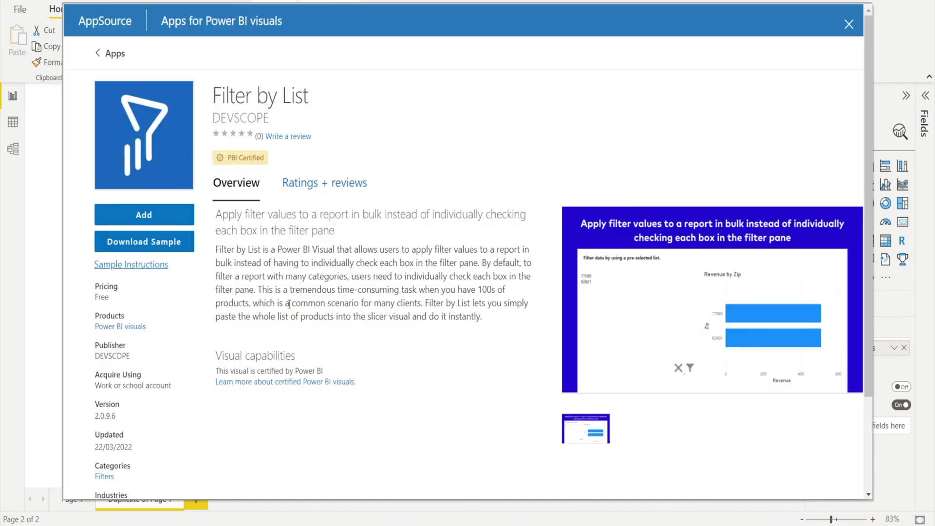
{"action": "left_click", "coordinate": [140, 227]}
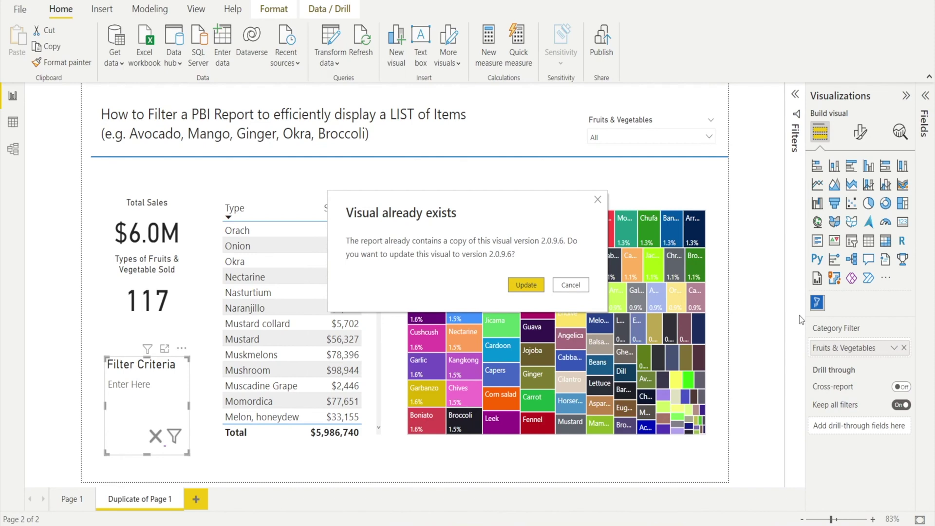
{"action": "left_click", "coordinate": [596, 201]}
{"action": "key", "text": "Delete"}
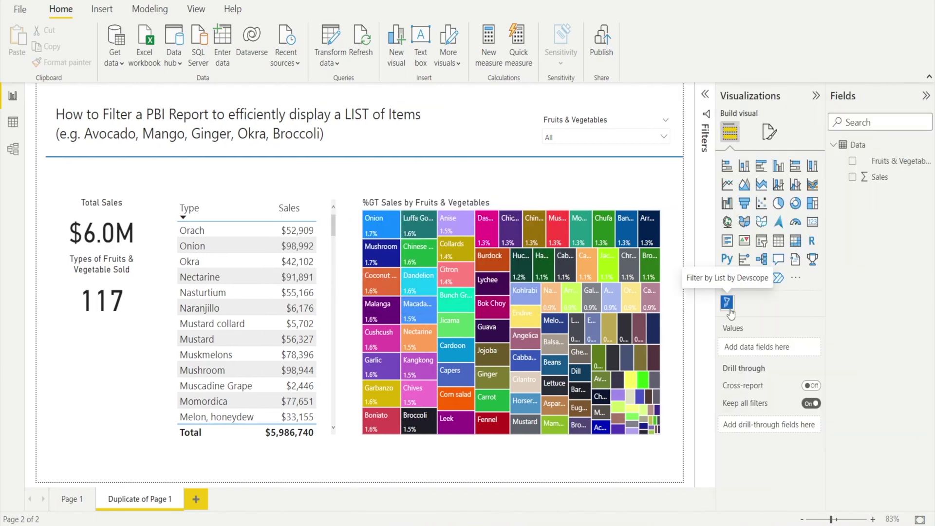
Place a new Filter by List visual with Fruits & Vegetables as its Category Filter.
{"action": "left_click", "coordinate": [727, 303]}
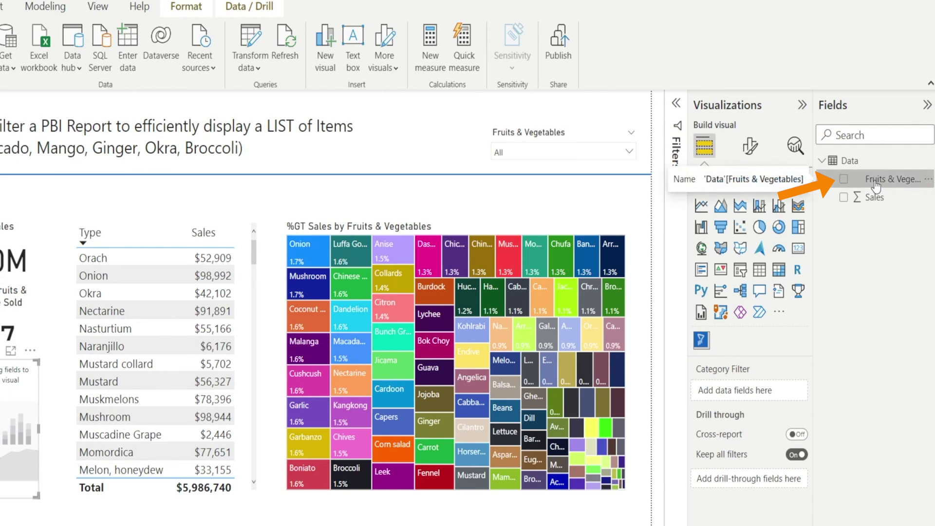
{"action": "left_click_drag", "start_coordinate": [876, 185], "coordinate": [787, 397]}
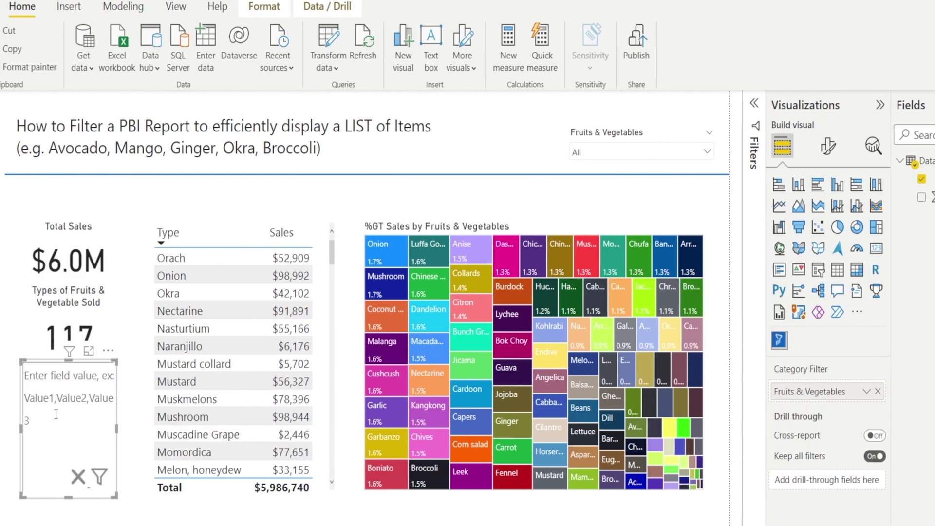
Apply the pasted list in the new filter, then clear it to restore all 117 types ($5,986,740).
{"action": "left_click", "coordinate": [56, 414]}
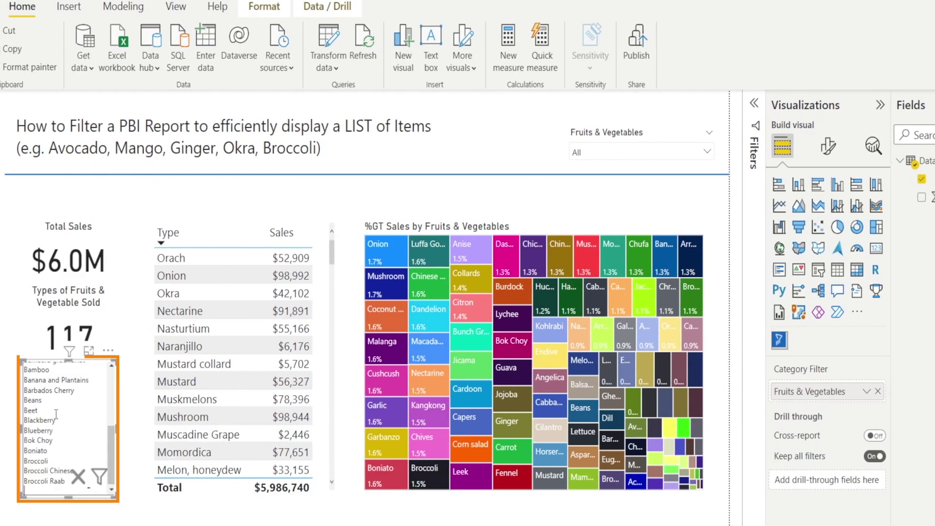
{"action": "left_click", "coordinate": [98, 477]}
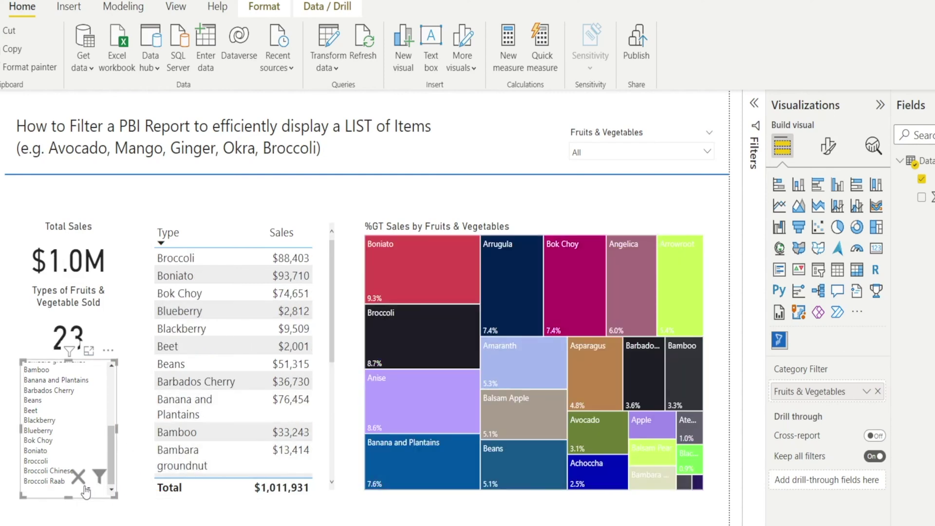
{"action": "left_click", "coordinate": [80, 480]}
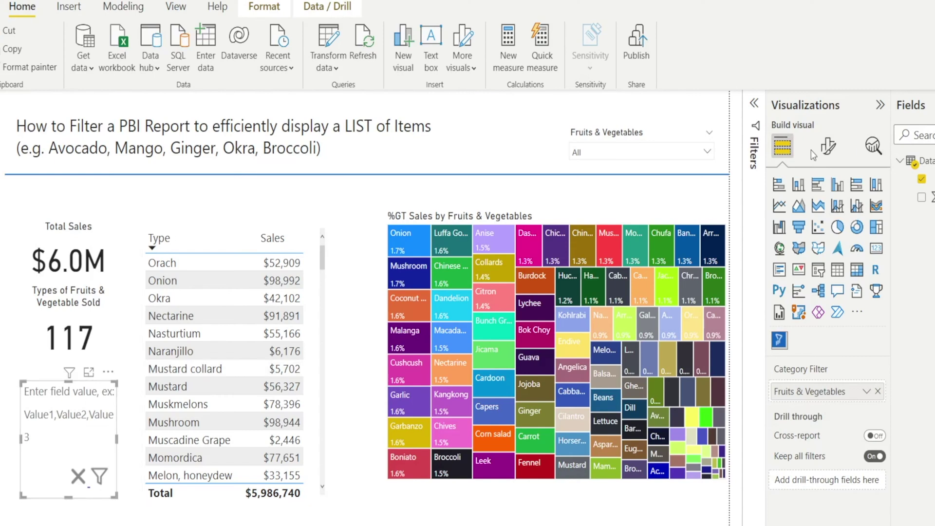
Set the visual's title text to 'Filter Criteria'.
{"action": "left_click", "coordinate": [830, 147]}
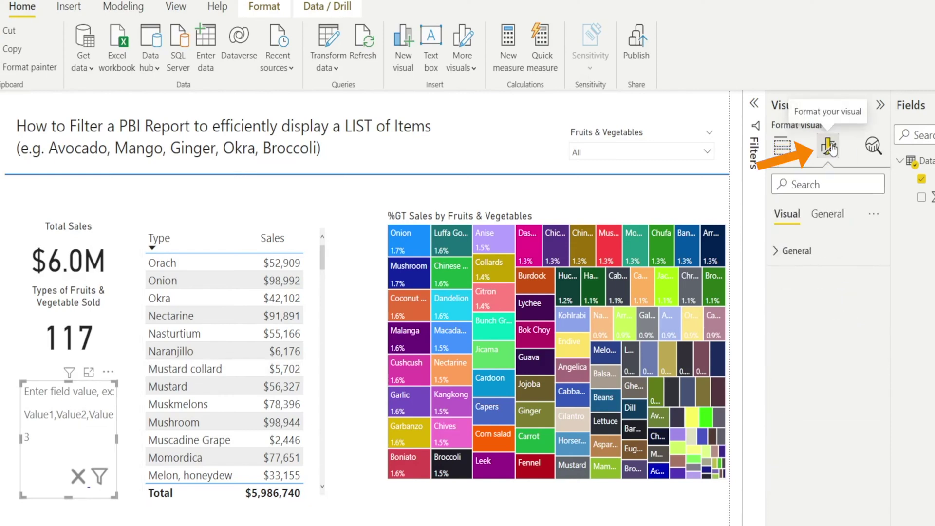
{"action": "left_click", "coordinate": [827, 213]}
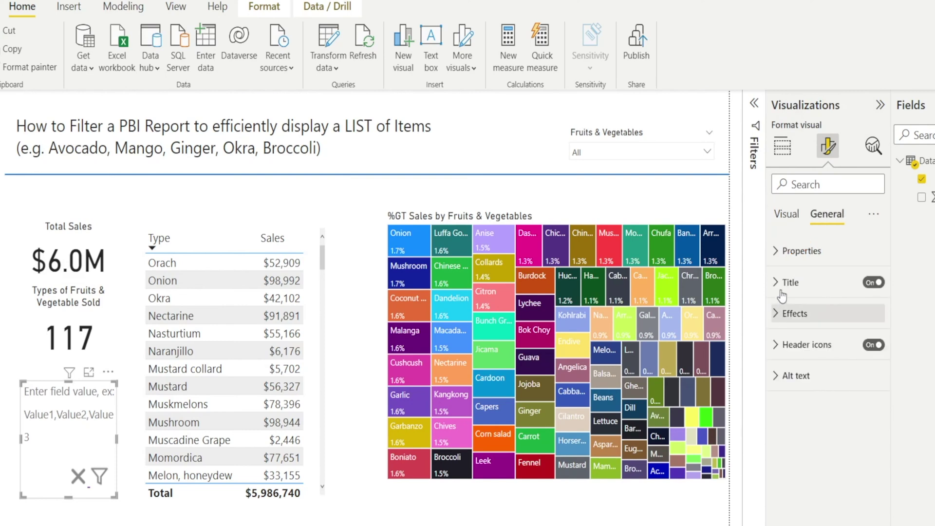
{"action": "left_click", "coordinate": [779, 283]}
{"action": "left_click", "coordinate": [801, 328]}
{"action": "type", "text": "Filter"}
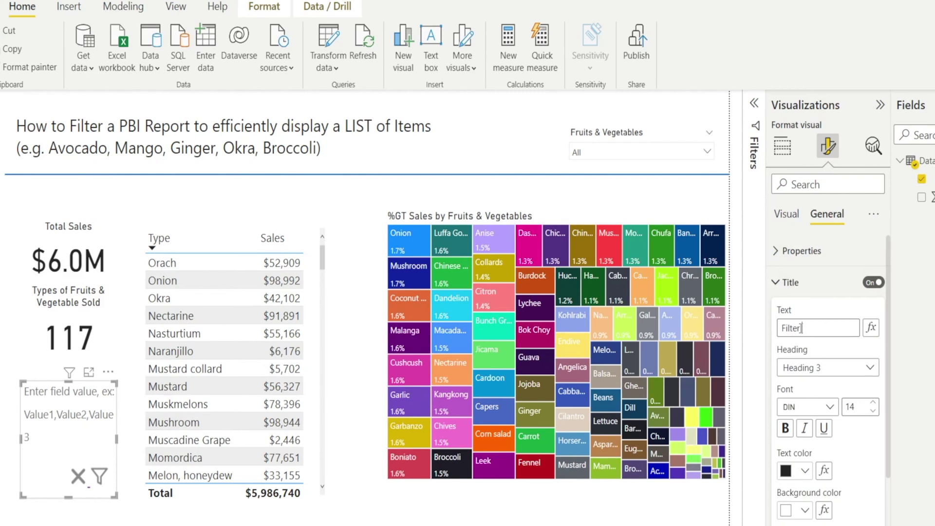
{"action": "type", "text": " Criteria"}
{"action": "left_click", "coordinate": [777, 283]}
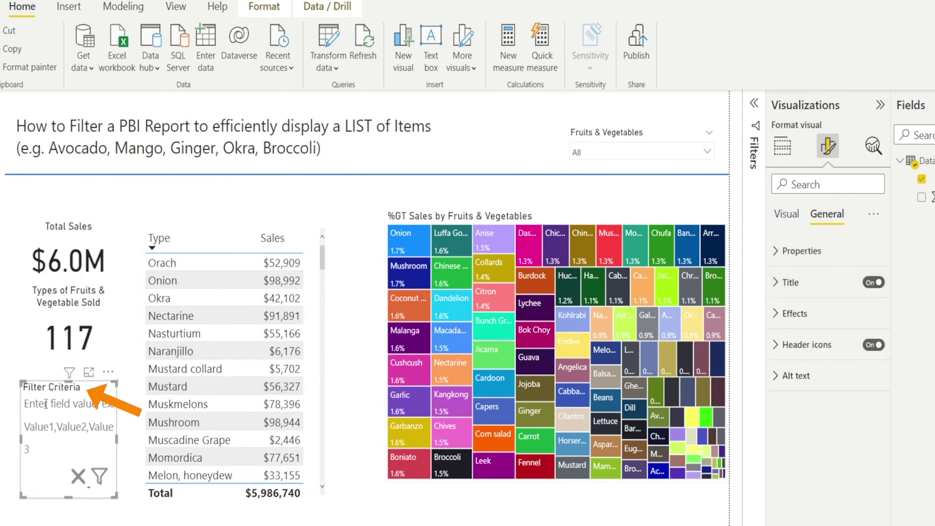
Replace the default placeholder text with 'Enter Criteria'.
{"action": "left_click", "coordinate": [788, 216]}
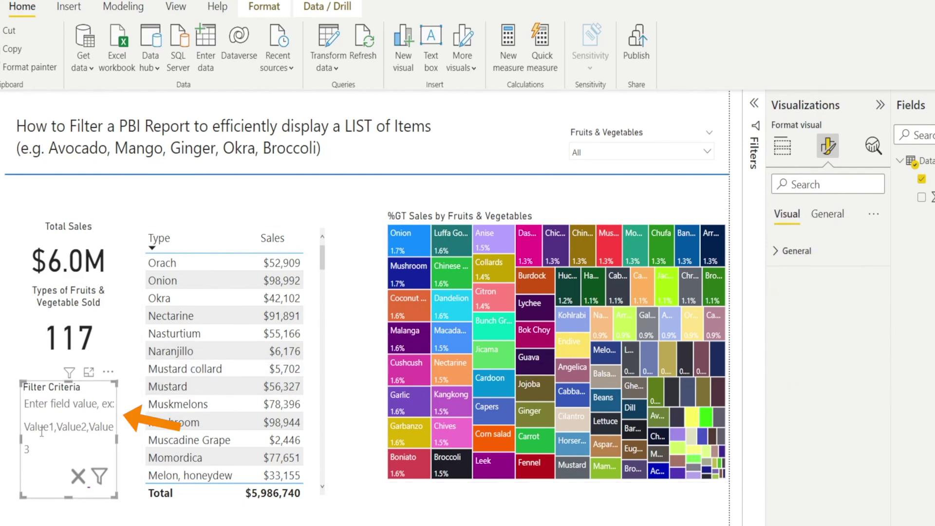
{"action": "left_click", "coordinate": [778, 253]}
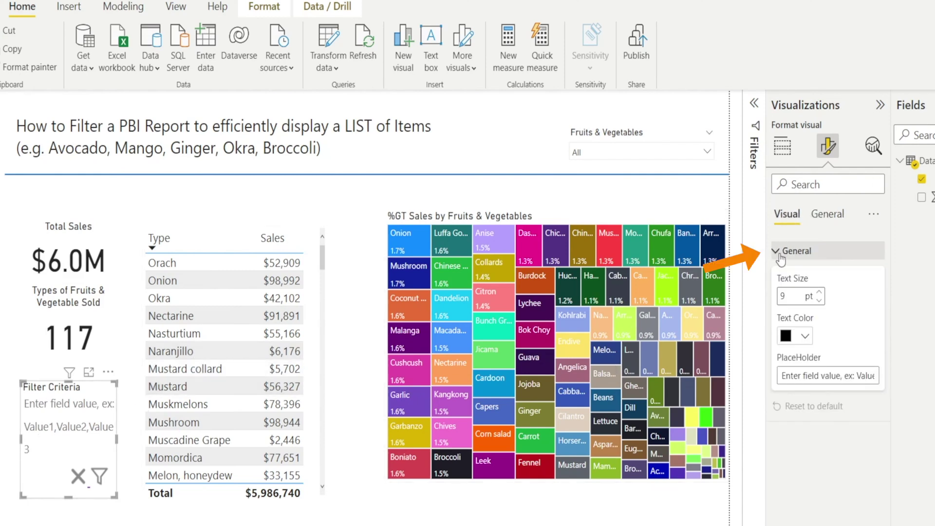
{"action": "left_click_drag", "start_coordinate": [807, 375], "coordinate": [915, 381]}
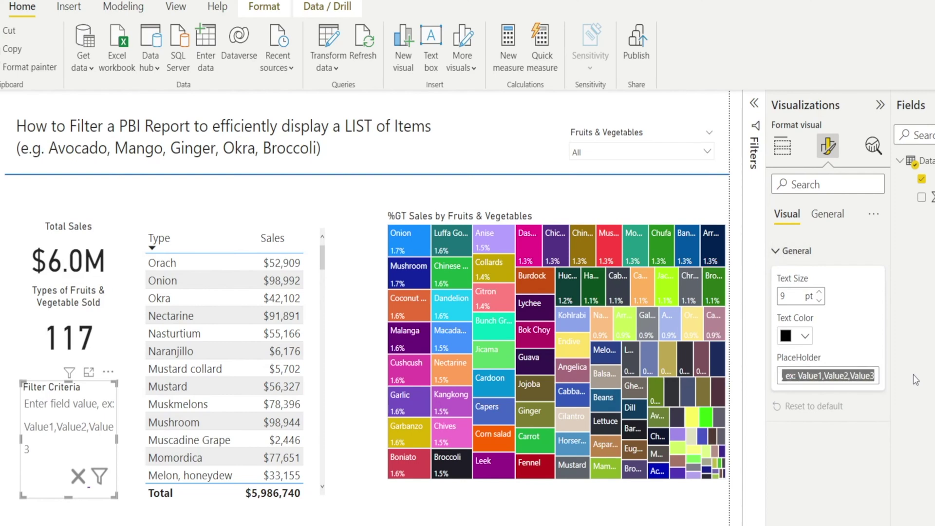
{"action": "type", "text": "Enter Criteria"}
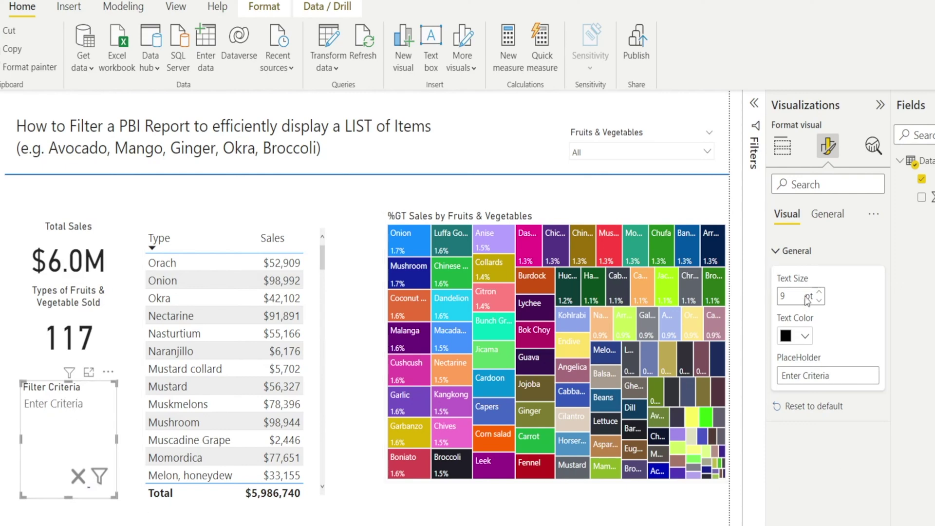
Set the Filter Criteria title font size to 21 pt.
{"action": "left_click", "coordinate": [828, 215]}
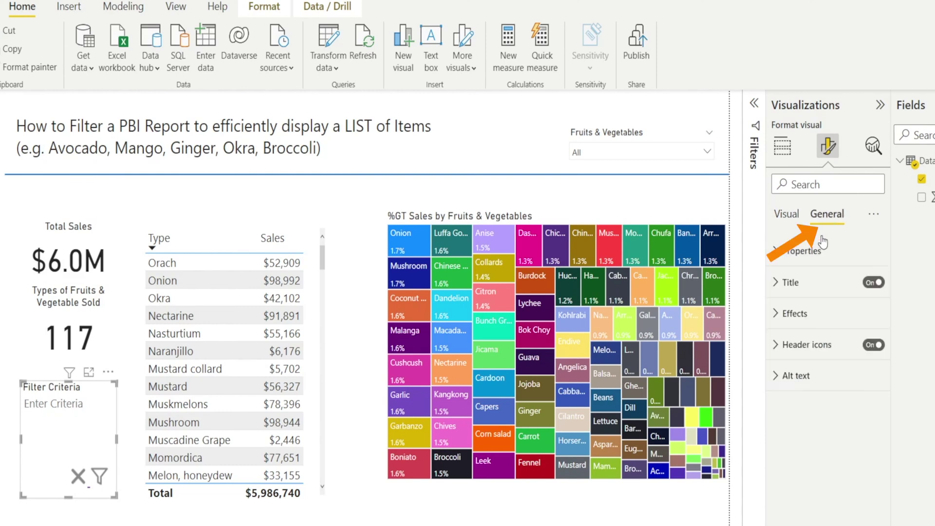
{"action": "left_click", "coordinate": [789, 282]}
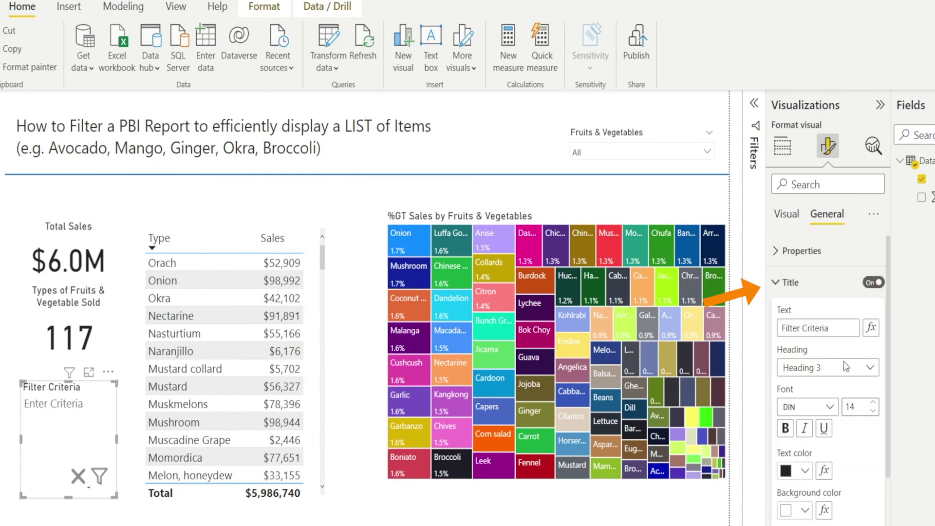
{"action": "left_click", "coordinate": [872, 403]}
{"action": "left_click", "coordinate": [872, 403]}
{"action": "left_click", "coordinate": [872, 403]}
{"action": "left_click", "coordinate": [872, 402]}
{"action": "left_click", "coordinate": [872, 403]}
{"action": "left_click", "coordinate": [872, 403]}
{"action": "left_click", "coordinate": [871, 403]}
{"action": "left_click", "coordinate": [872, 403]}
{"action": "left_click", "coordinate": [873, 410]}
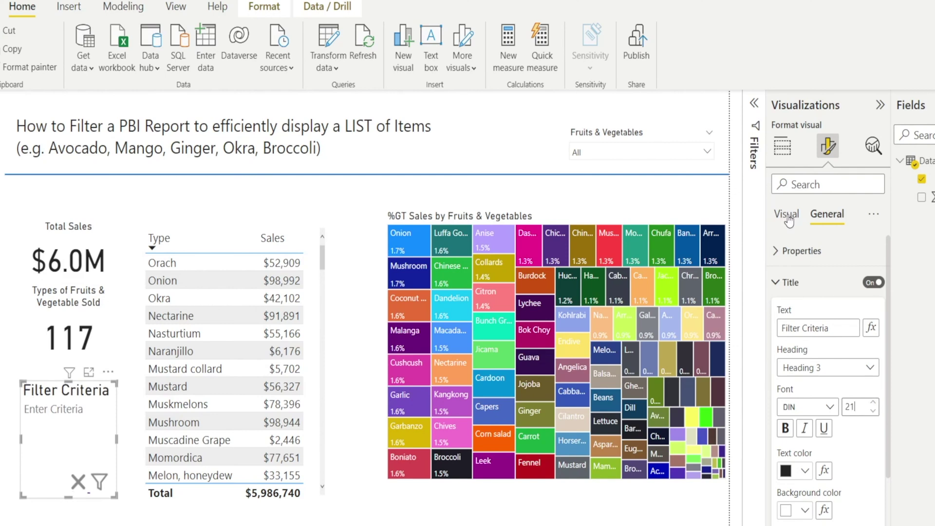
Make the visual's entry text colour crimson from Recent colors.
{"action": "left_click", "coordinate": [788, 216]}
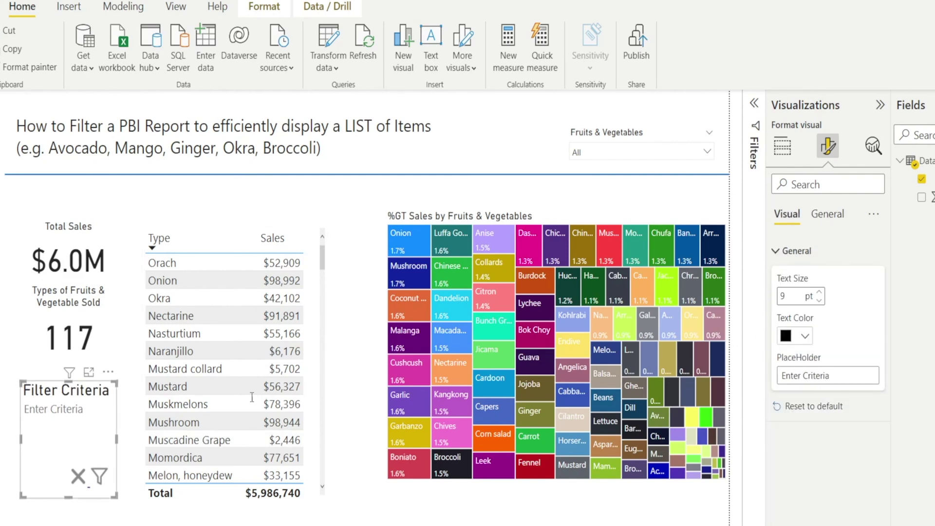
{"action": "left_click", "coordinate": [807, 337]}
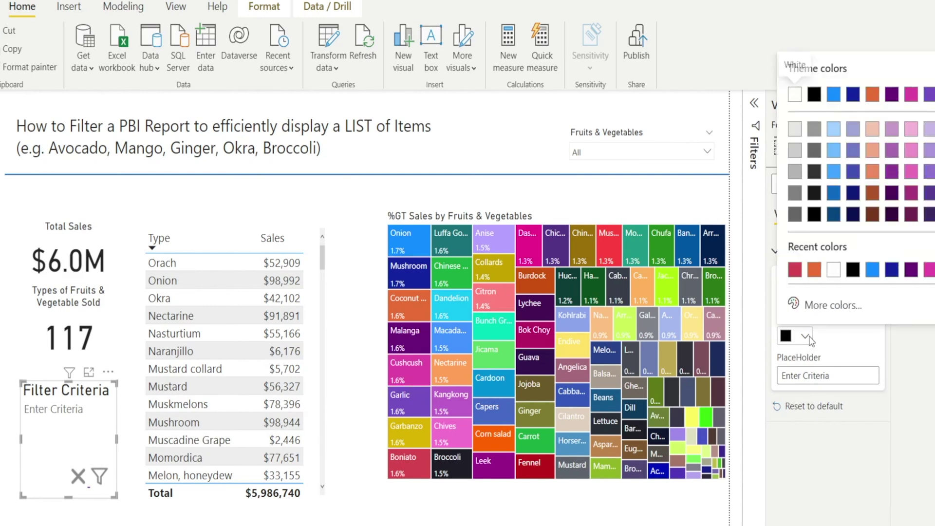
{"action": "left_click", "coordinate": [795, 270]}
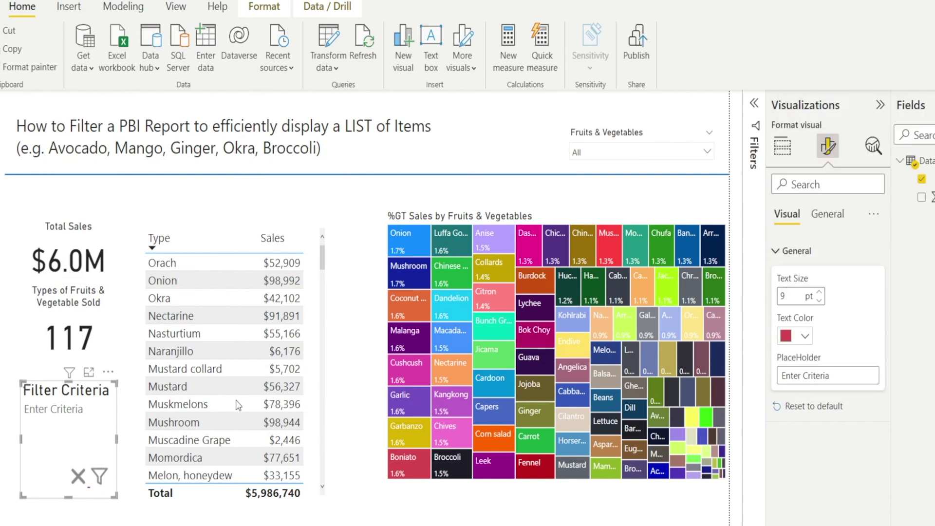
{"action": "left_click", "coordinate": [55, 409]}
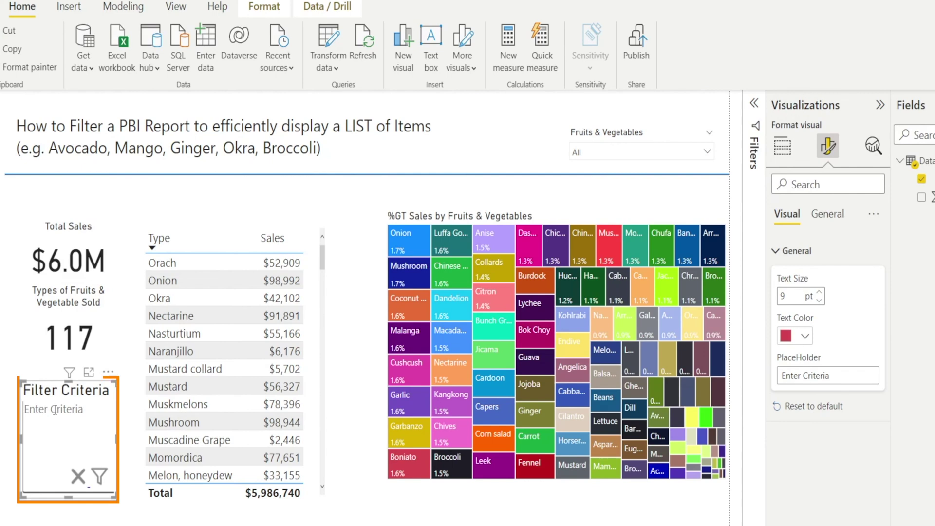
{"action": "key", "text": "ctrl+v"}
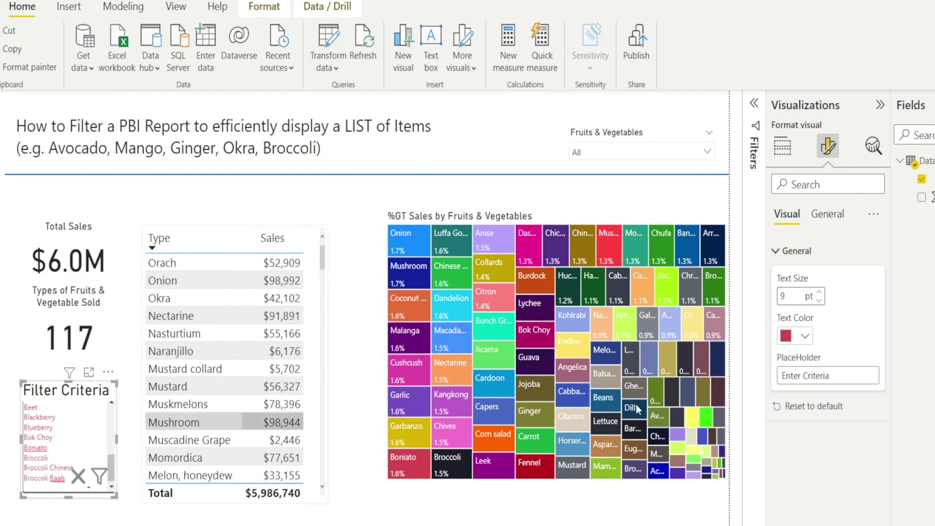
{"action": "left_click", "coordinate": [101, 476]}
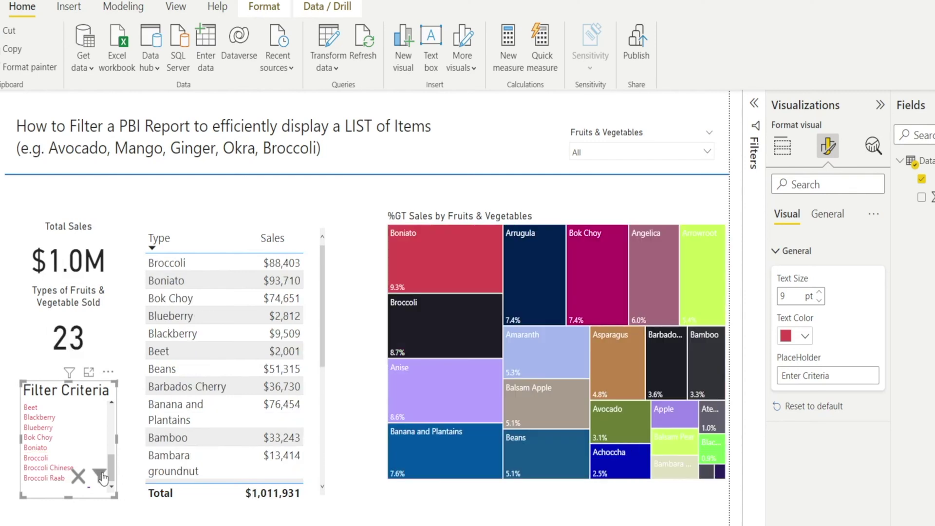
{"action": "left_click", "coordinate": [239, 517]}
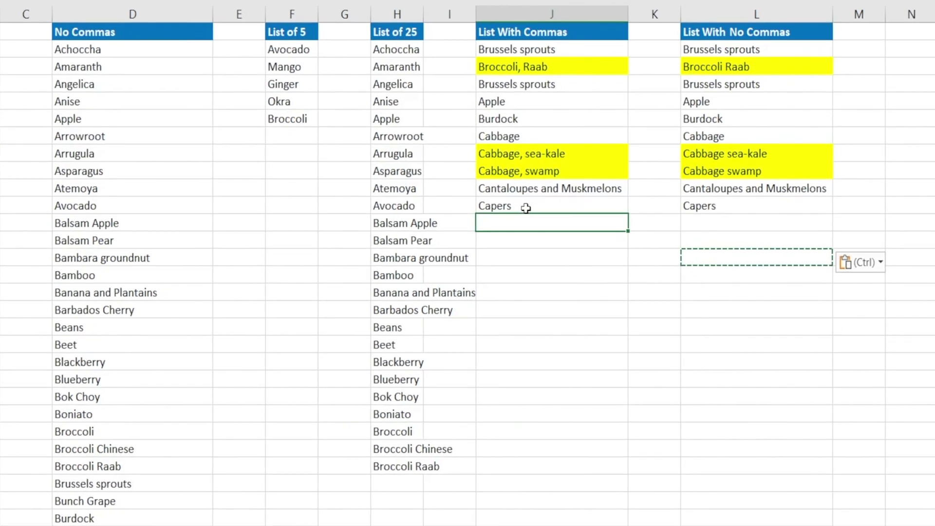
Select and copy the ten List With Commas entries, Brussels sprouts through Capers, in column J.
{"action": "left_click_drag", "start_coordinate": [566, 253], "coordinate": [558, 165]}
{"action": "left_click_drag", "start_coordinate": [519, 92], "coordinate": [522, 49]}
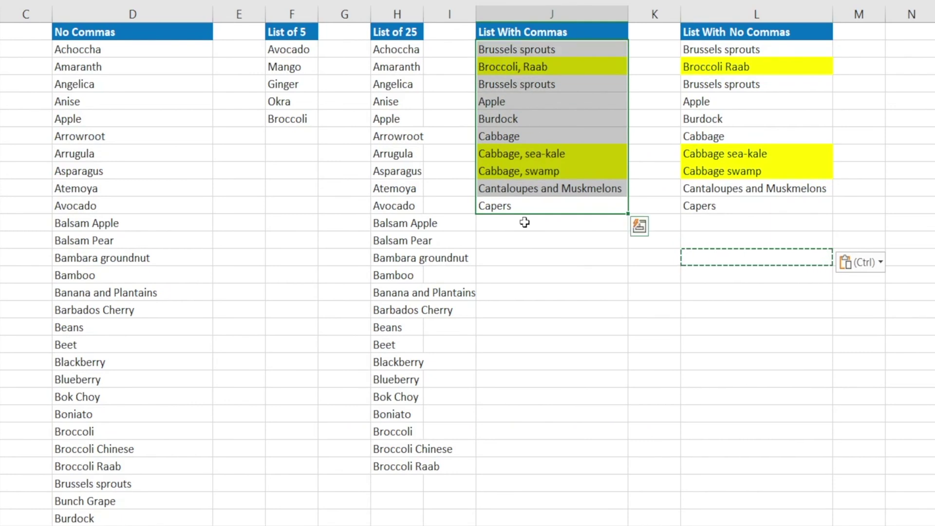
{"action": "key", "text": "ctrl+c"}
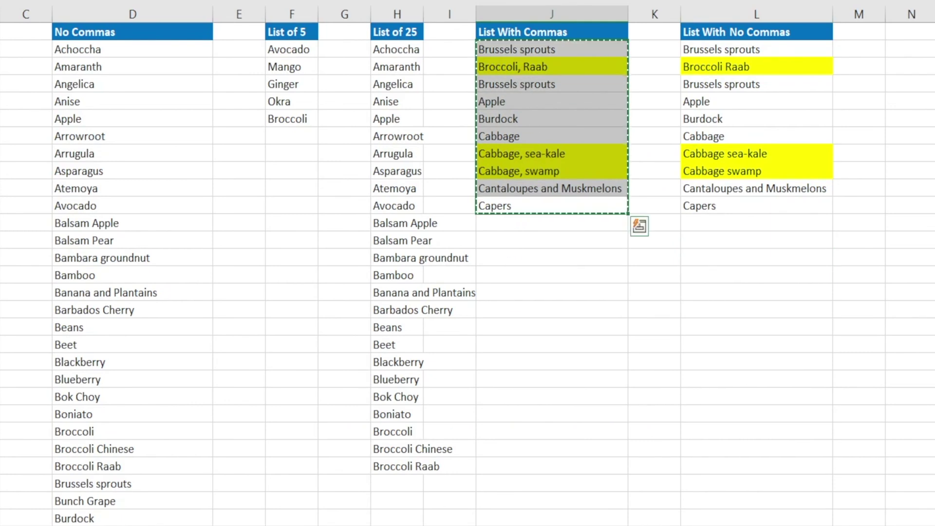
{"action": "left_click", "coordinate": [424, 492]}
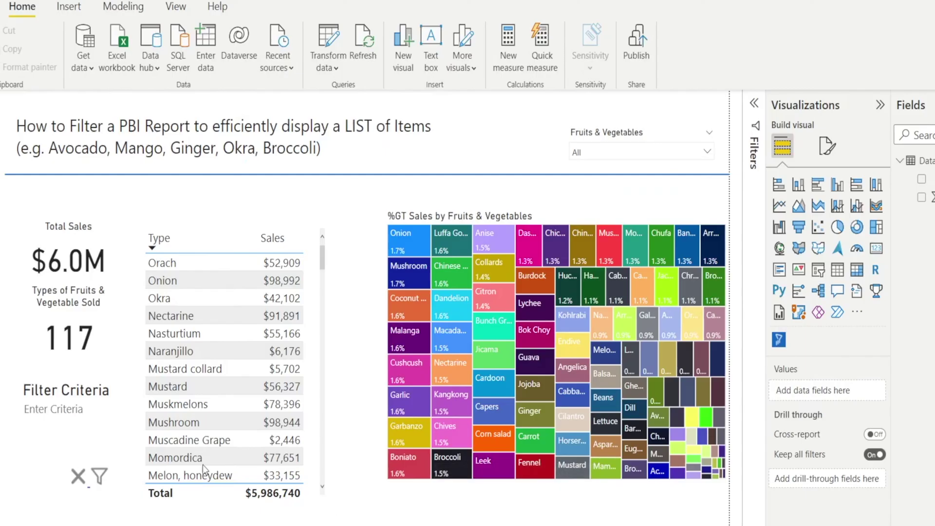
{"action": "left_click", "coordinate": [89, 408]}
{"action": "key", "text": "ctrl+v"}
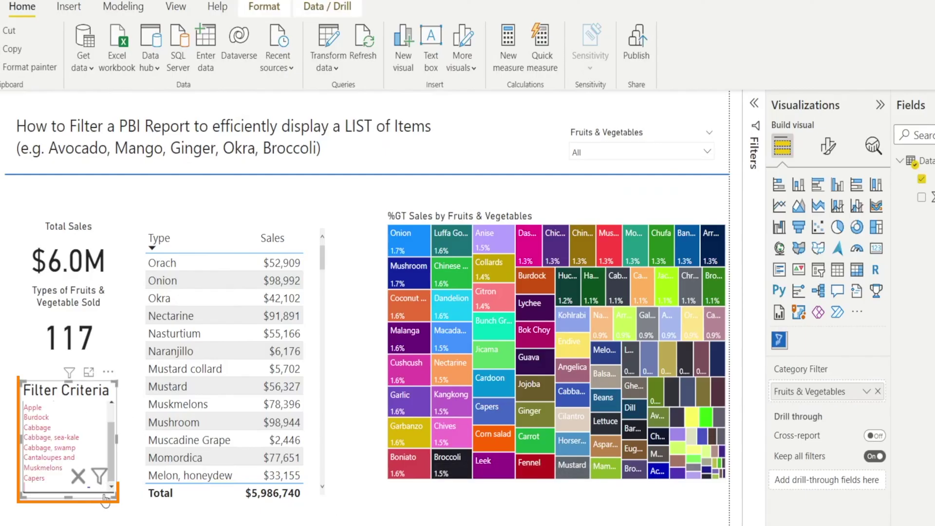
{"action": "left_click", "coordinate": [100, 476]}
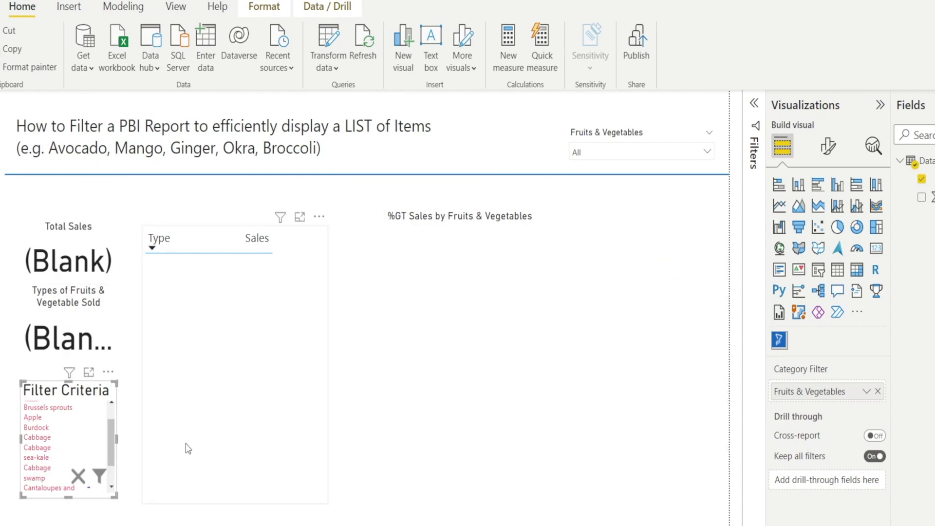
{"action": "left_click", "coordinate": [77, 476]}
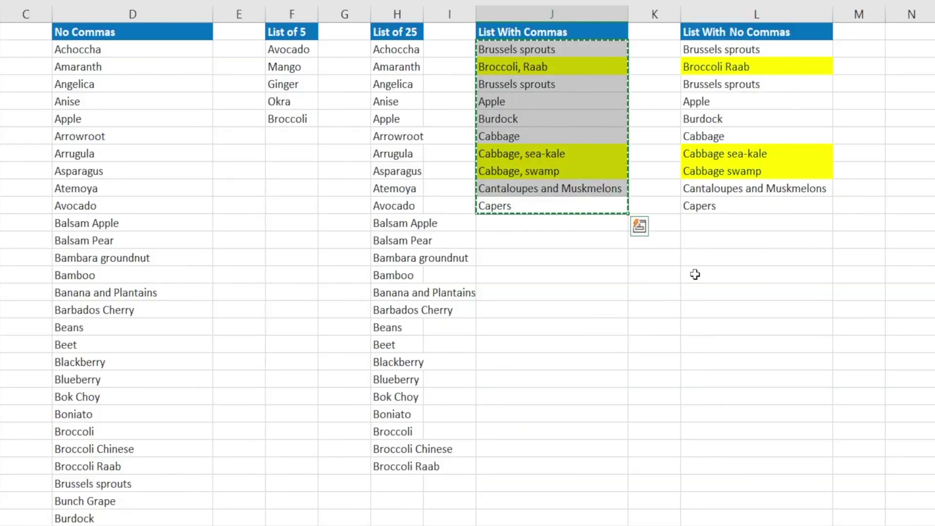
Copy the List With No Commas entries in L2:L11 and focus Power BI's Filter Criteria box.
{"action": "left_click", "coordinate": [695, 273]}
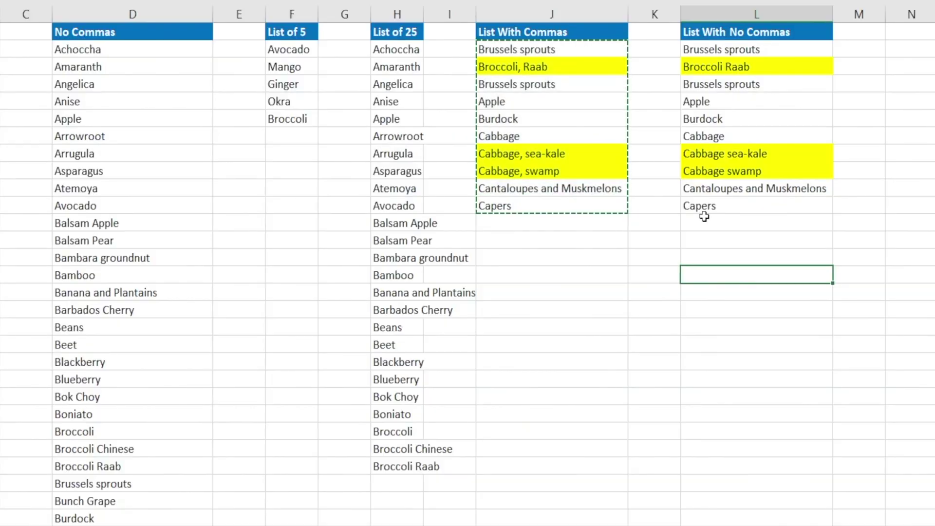
{"action": "left_click_drag", "start_coordinate": [707, 208], "coordinate": [711, 49]}
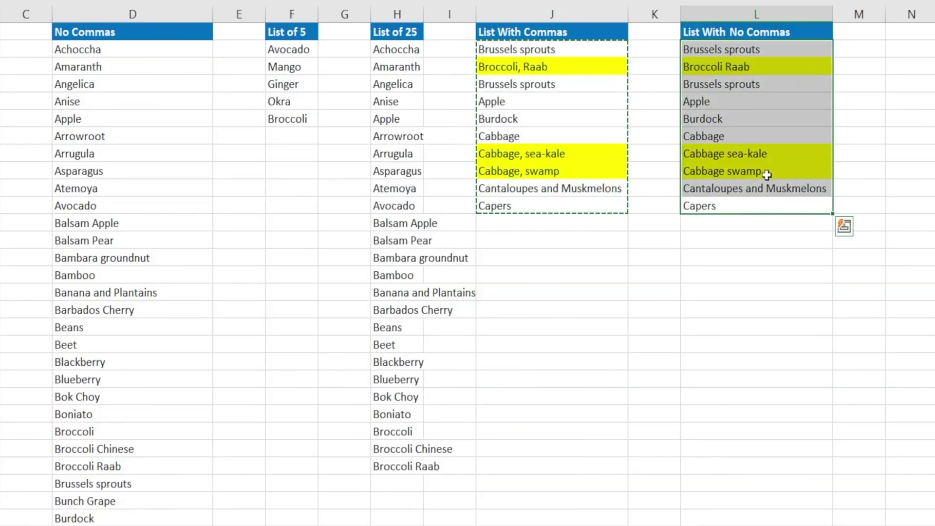
{"action": "key", "text": "ctrl+c"}
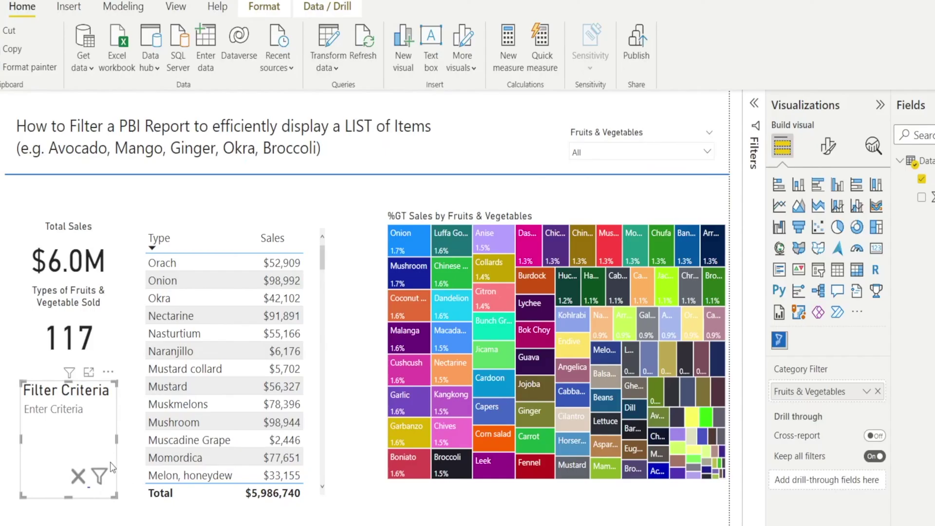
{"action": "left_click", "coordinate": [111, 466]}
{"action": "key", "text": "ctrl+v"}
{"action": "left_click", "coordinate": [99, 482]}
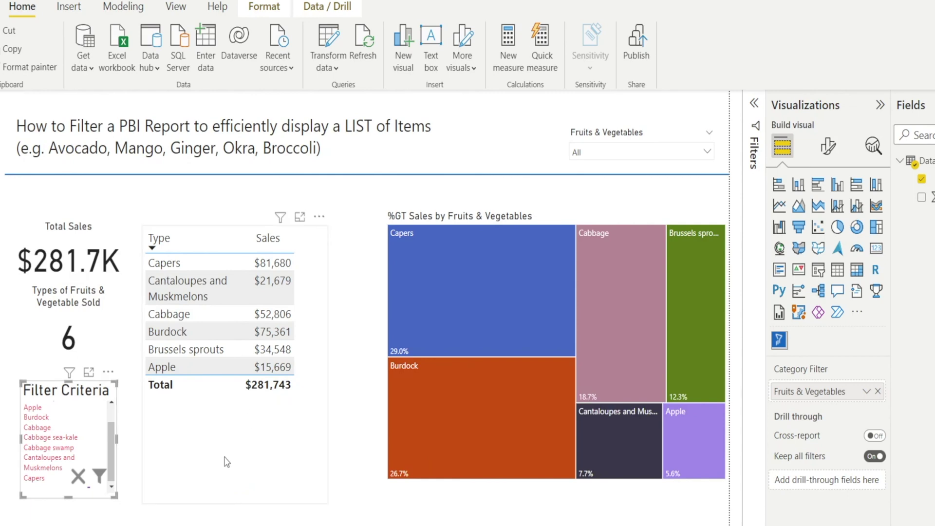
{"action": "left_click", "coordinate": [79, 477]}
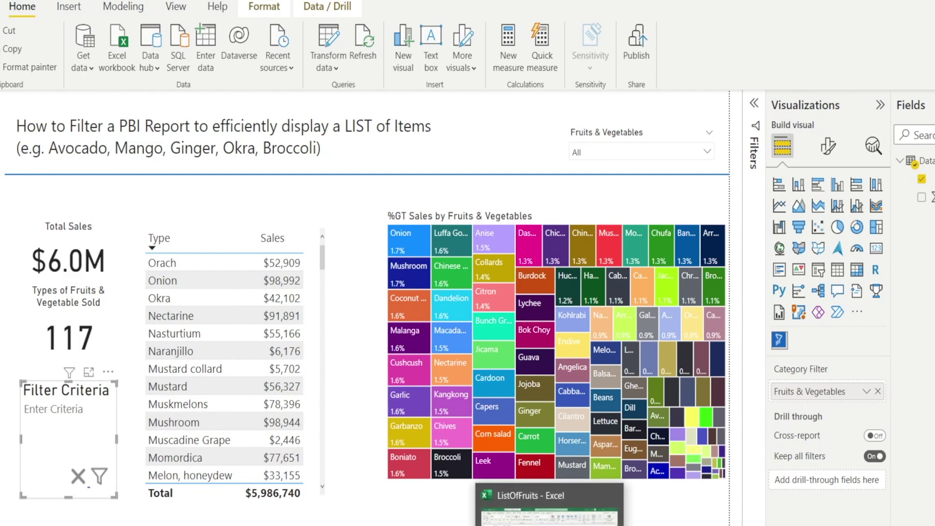
Copy all 117 No Commas names from column D, starting at Achoccha, into Power BI's Filter Criteria box.
{"action": "left_click", "coordinate": [551, 504]}
{"action": "left_click", "coordinate": [321, 363]}
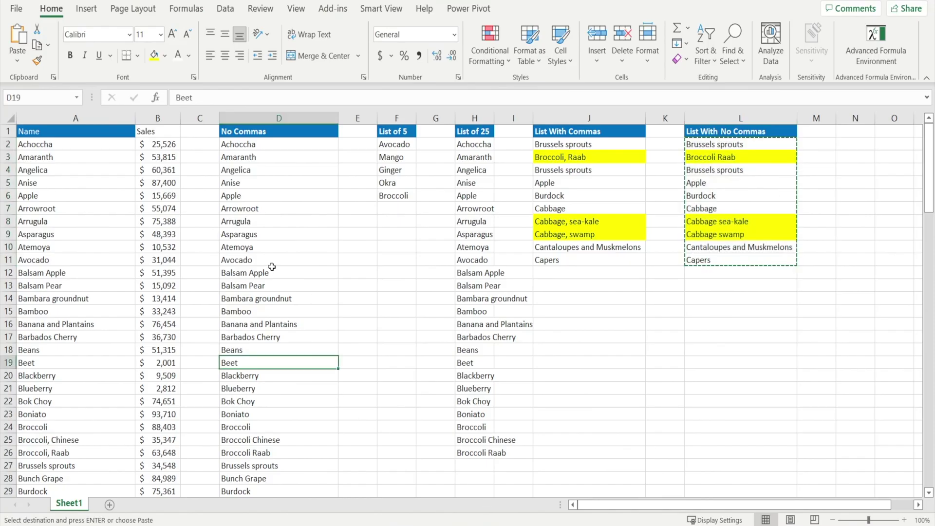
{"action": "left_click", "coordinate": [266, 146]}
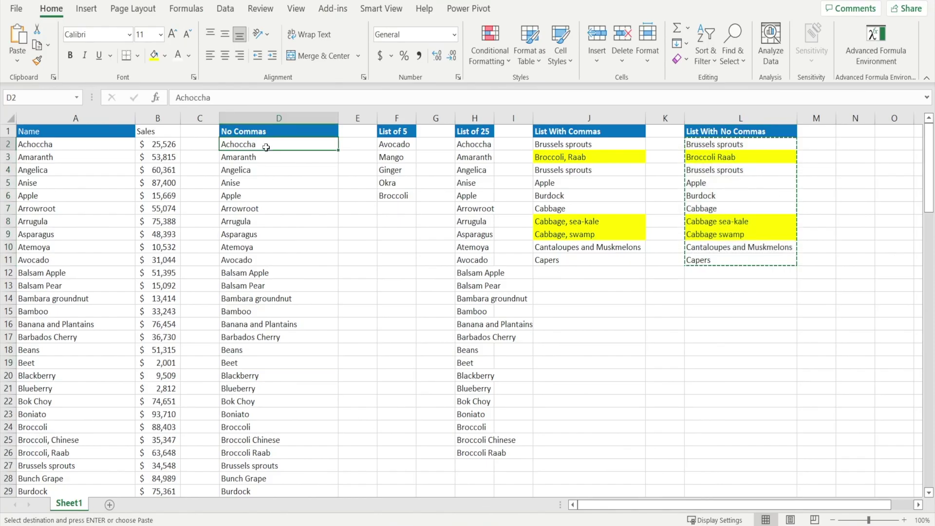
{"action": "key", "text": "ctrl+shift+Down"}
{"action": "key", "text": "ctrl+c"}
{"action": "key", "text": "shift+BackSpace"}
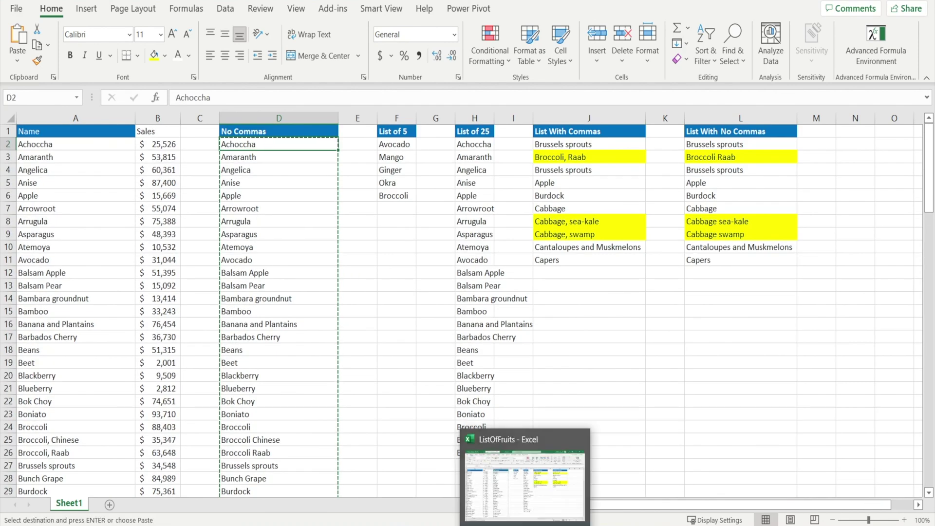
{"action": "key", "text": "alt+Tab"}
{"action": "left_click", "coordinate": [99, 492]}
Paste the full No Commas list into Filter Criteria and apply it, leaving 108 types totaling $5,550,317.
{"action": "key", "text": "ctrl+v"}
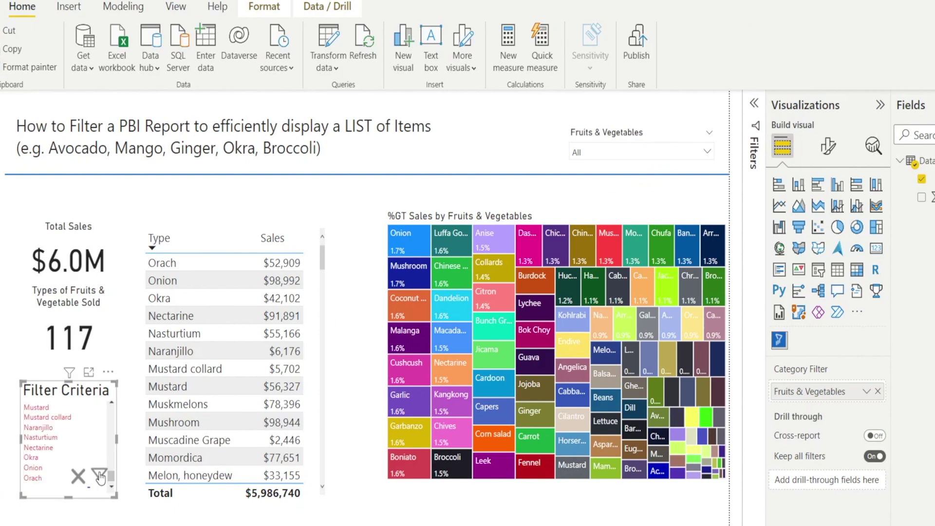
{"action": "left_click", "coordinate": [100, 476]}
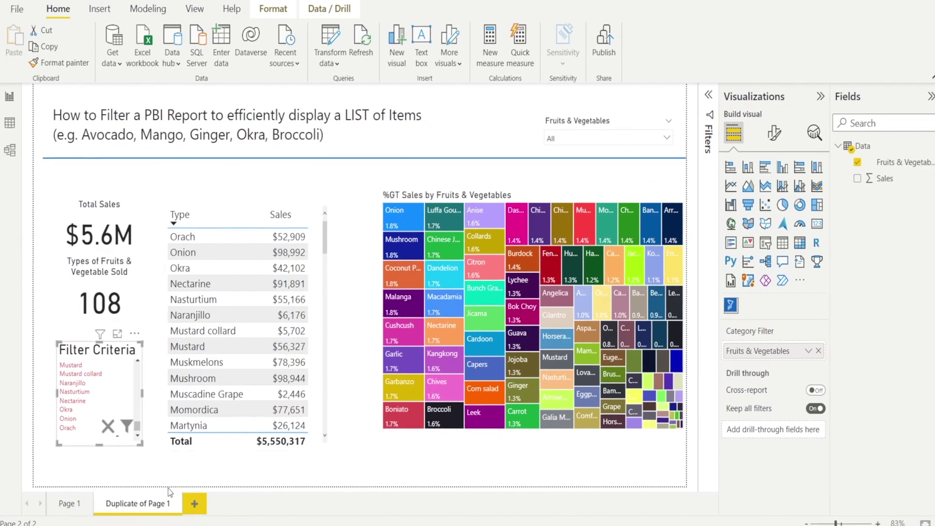